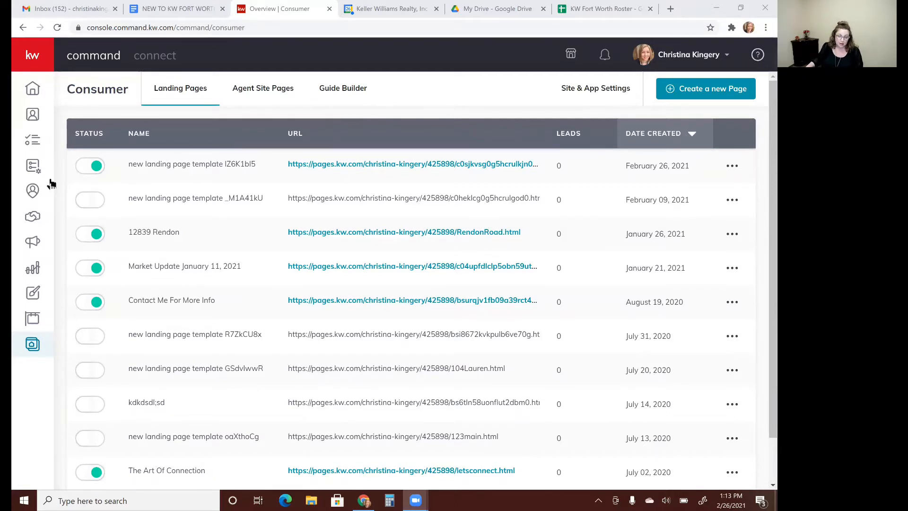
- Create a new page as a landing page with an empty layout
{"action": "left_click", "coordinate": [28, 344]}
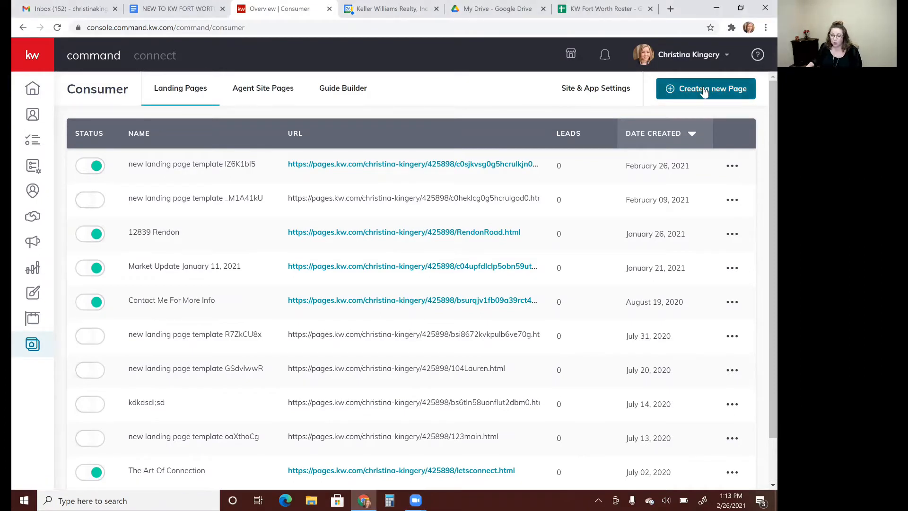
{"action": "left_click", "coordinate": [730, 89]}
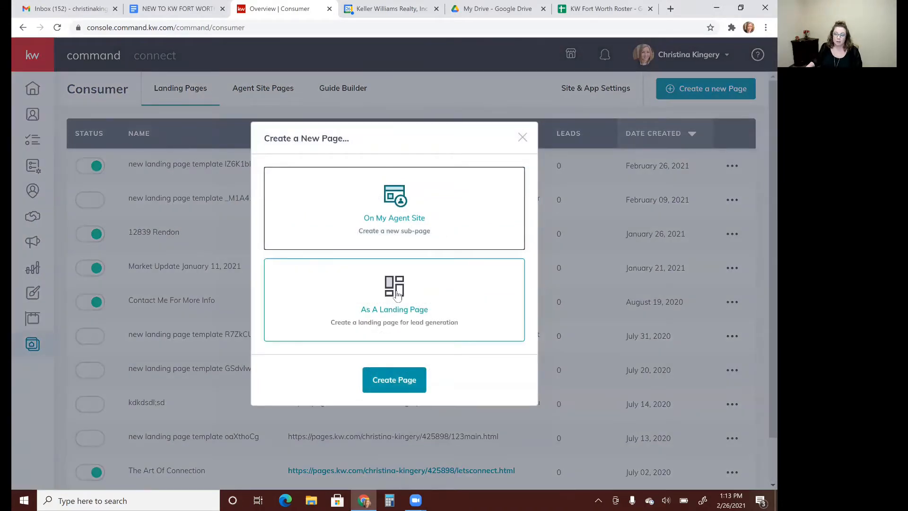
{"action": "left_click", "coordinate": [398, 293]}
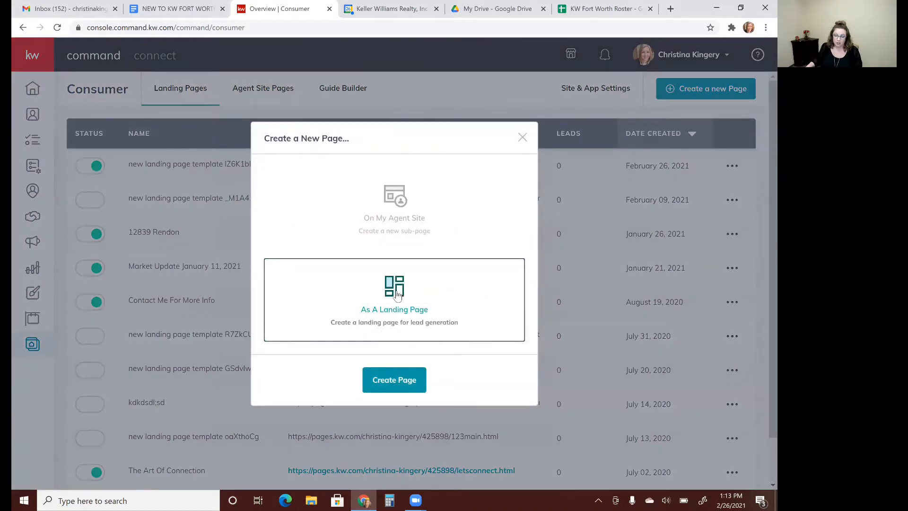
{"action": "left_click", "coordinate": [396, 381]}
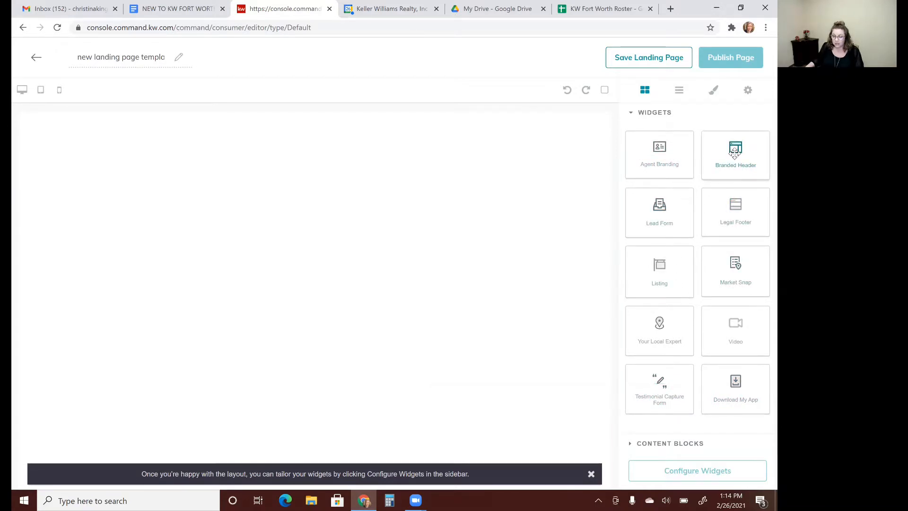
- Add the Branded Header widget to the blank page and place the Listing widget beneath it
{"action": "left_click_drag", "start_coordinate": [735, 154], "coordinate": [239, 158]}
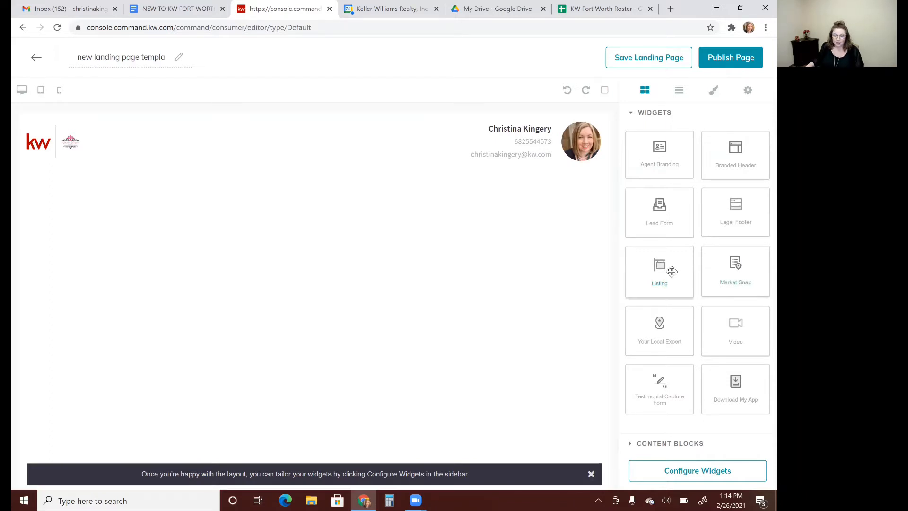
{"action": "left_click_drag", "start_coordinate": [673, 272], "coordinate": [294, 230]}
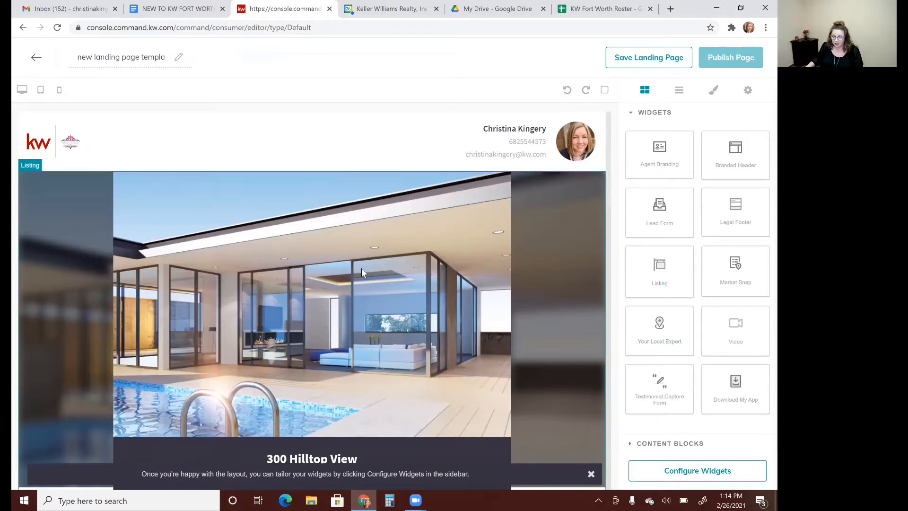
- Add the Legal Footer widget below the listing's map at the end of the page
{"action": "scroll", "coordinate": [359, 276], "scroll_direction": "down", "scroll_amount": 10}
{"action": "scroll", "coordinate": [360, 277], "scroll_direction": "down", "scroll_amount": 7}
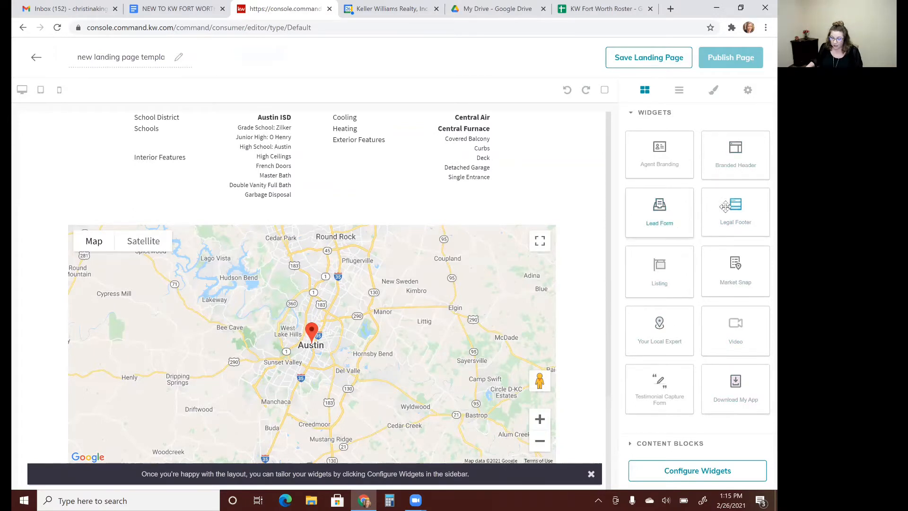
{"action": "left_click_drag", "start_coordinate": [739, 212], "coordinate": [286, 428]}
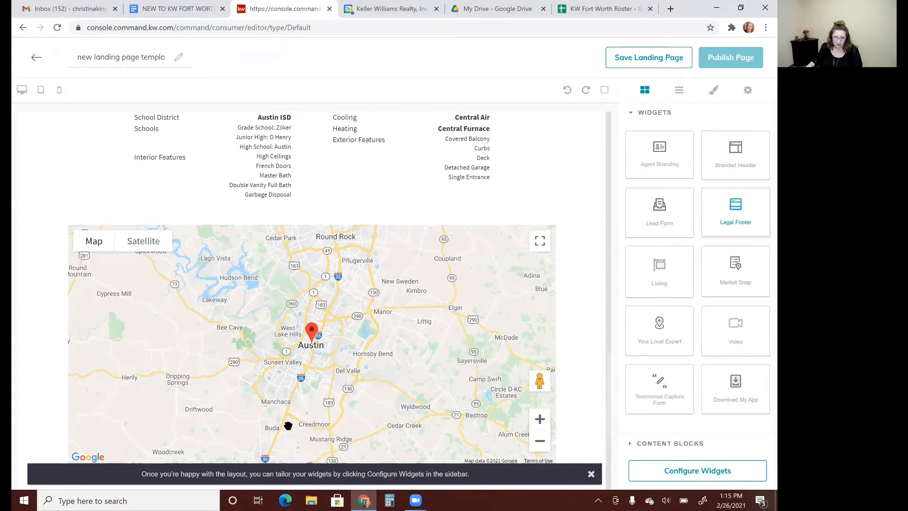
{"action": "scroll", "coordinate": [374, 335], "scroll_direction": "down", "scroll_amount": 2}
{"action": "scroll", "coordinate": [374, 335], "scroll_direction": "down", "scroll_amount": 4}
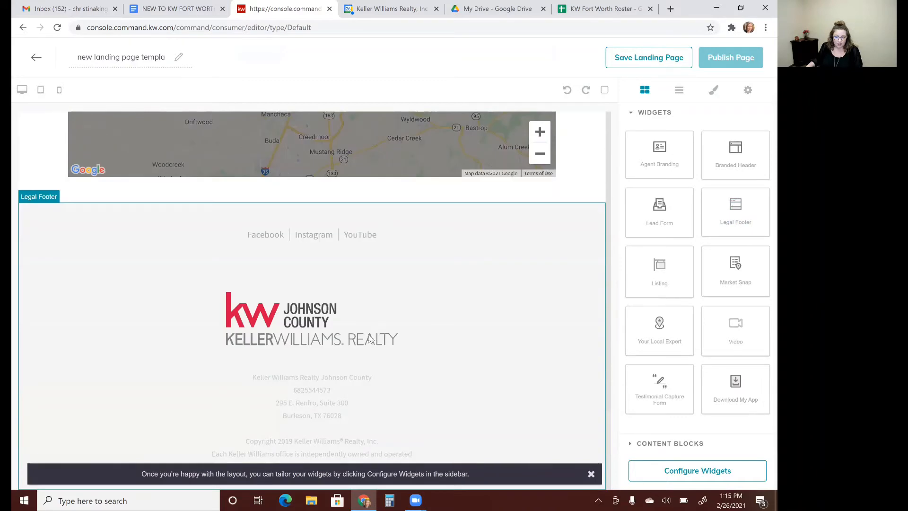
{"action": "scroll", "coordinate": [310, 267], "scroll_direction": "up", "scroll_amount": 6}
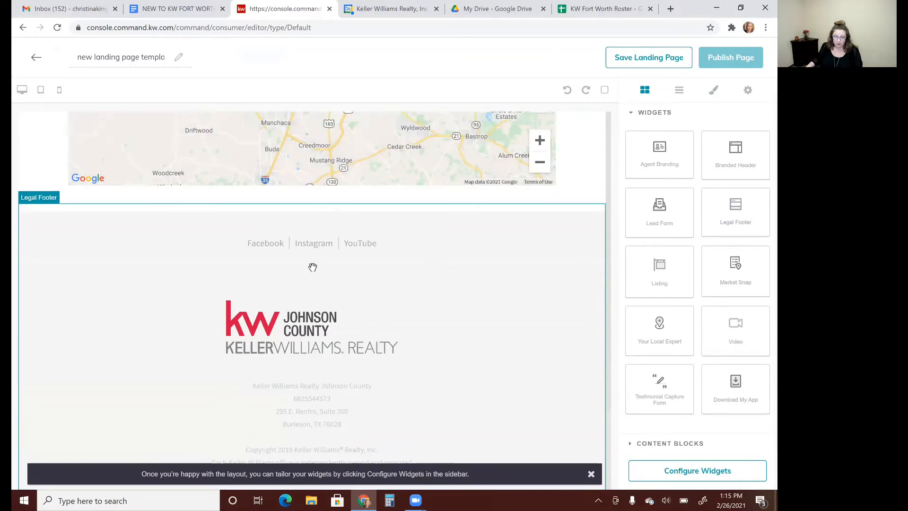
{"action": "scroll", "coordinate": [313, 271], "scroll_direction": "up", "scroll_amount": 10}
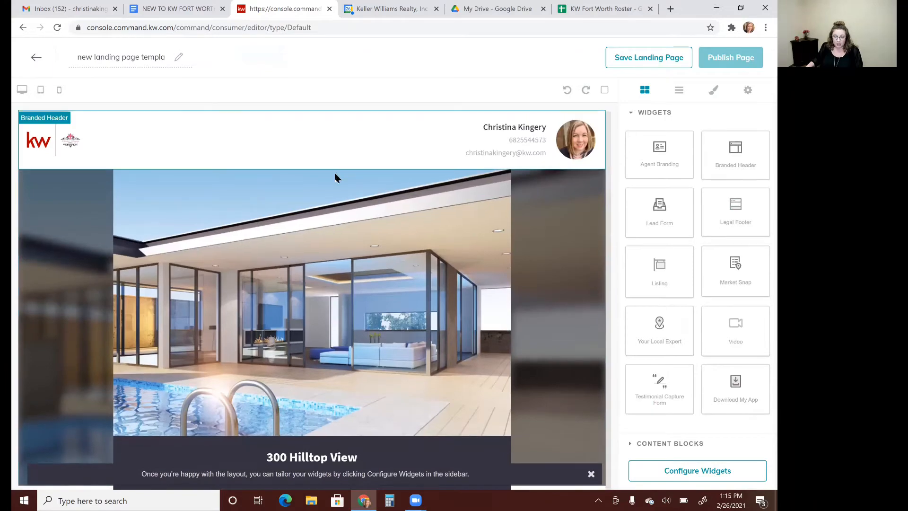
{"action": "scroll", "coordinate": [338, 237], "scroll_direction": "down", "scroll_amount": 15}
{"action": "scroll", "coordinate": [337, 250], "scroll_direction": "up", "scroll_amount": 10}
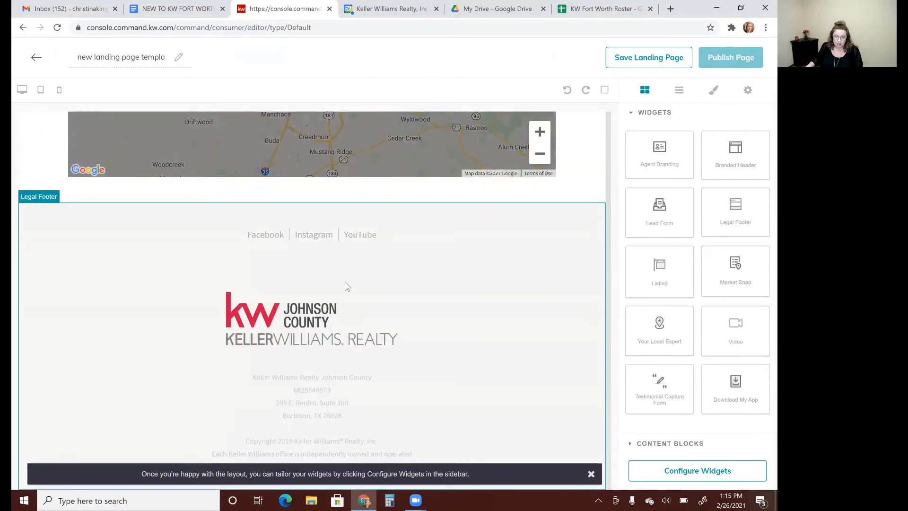
{"action": "scroll", "coordinate": [344, 277], "scroll_direction": "up", "scroll_amount": 2}
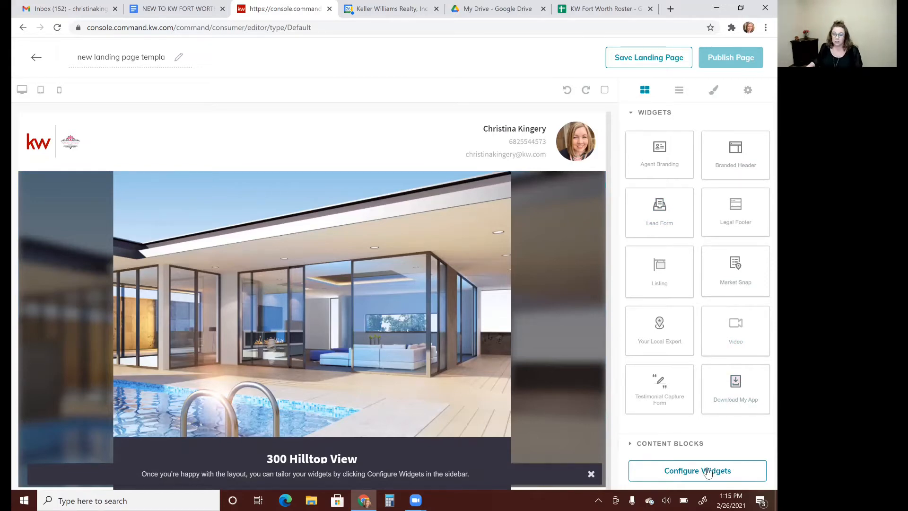
- Configure the Branded Header widget by adding hyphens to the agent's phone number, and apply the change
{"action": "left_click", "coordinate": [708, 473]}
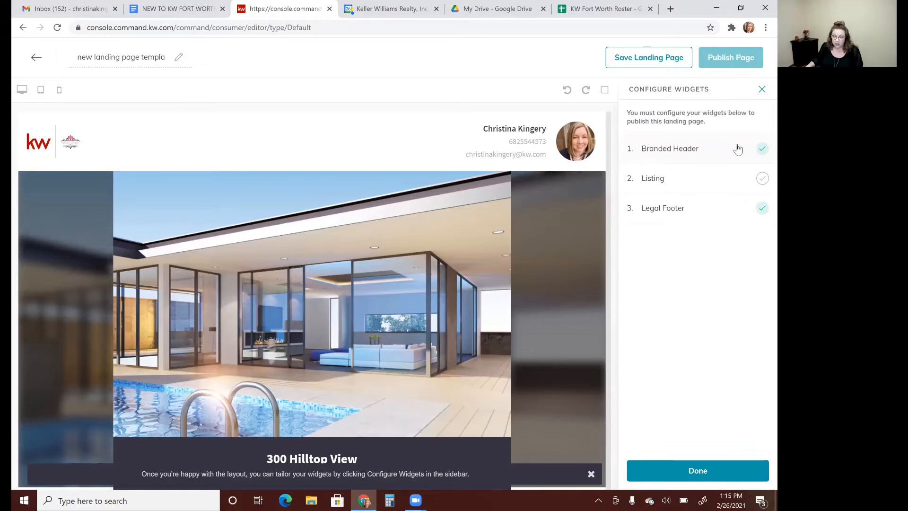
{"action": "left_click", "coordinate": [693, 147]}
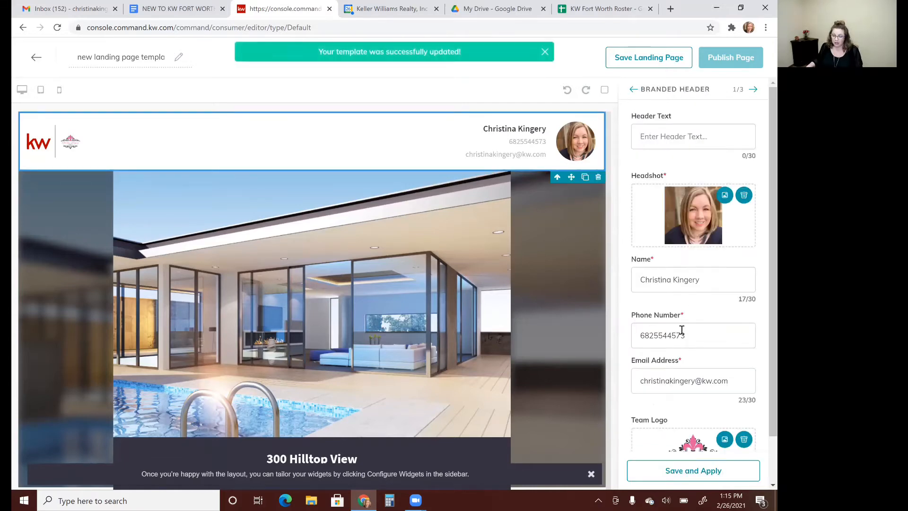
{"action": "left_click", "coordinate": [656, 335]}
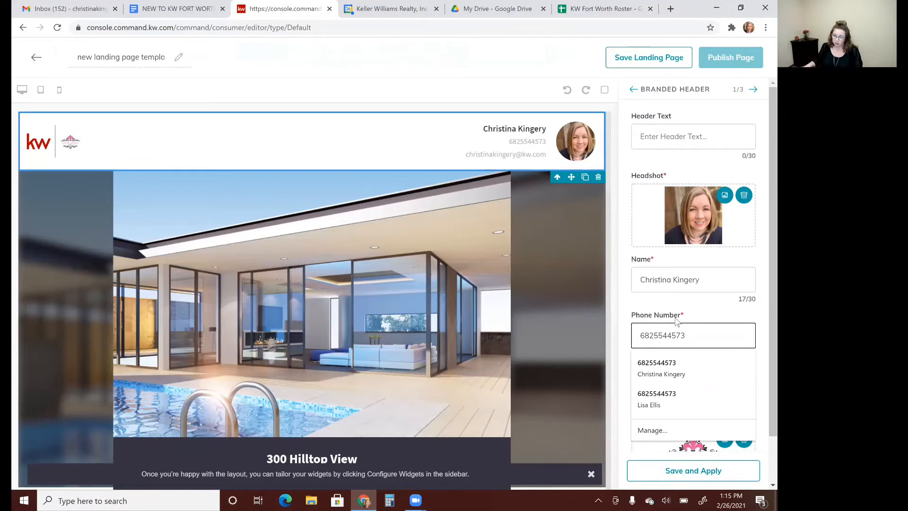
{"action": "type", "text": "-"}
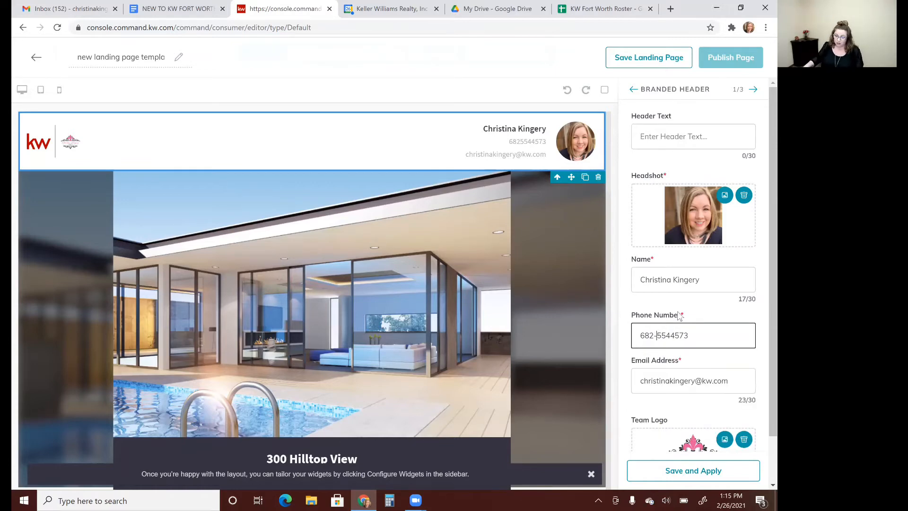
{"action": "left_click", "coordinate": [672, 336]}
{"action": "type", "text": "-"}
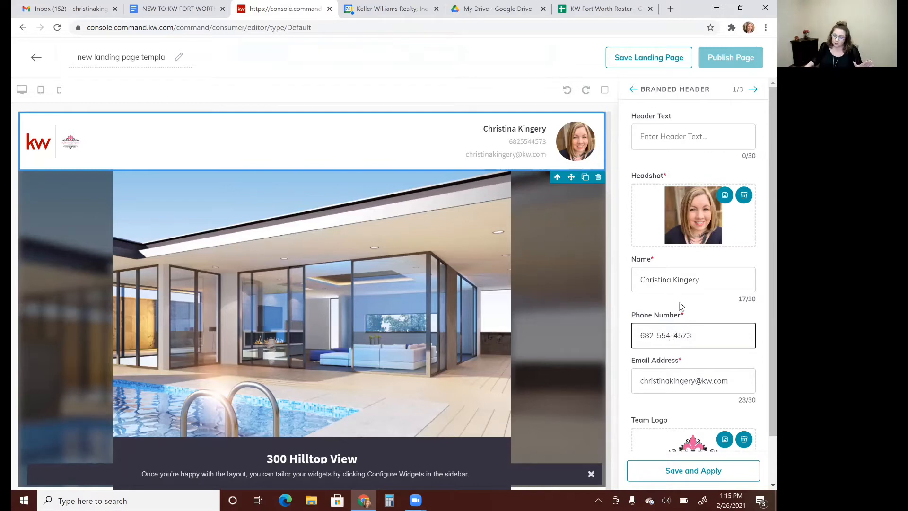
{"action": "scroll", "coordinate": [681, 306], "scroll_direction": "down", "scroll_amount": 1}
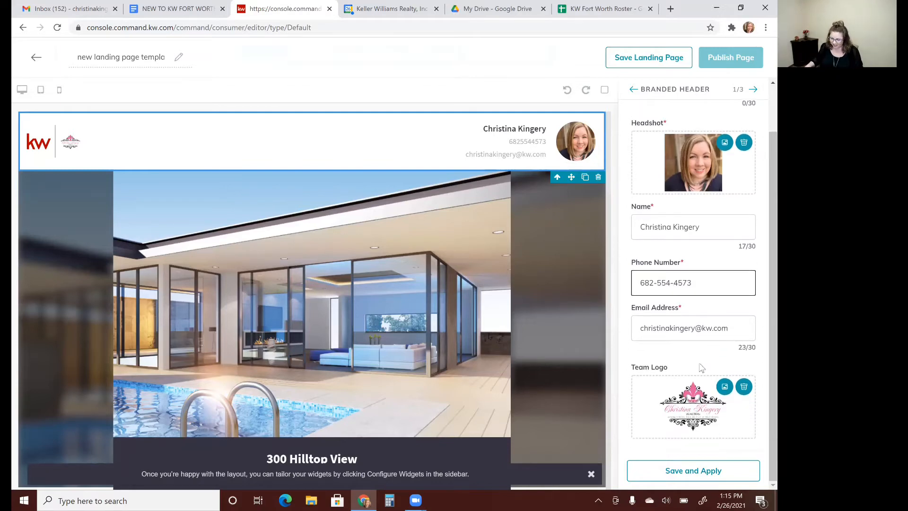
{"action": "left_click", "coordinate": [702, 471]}
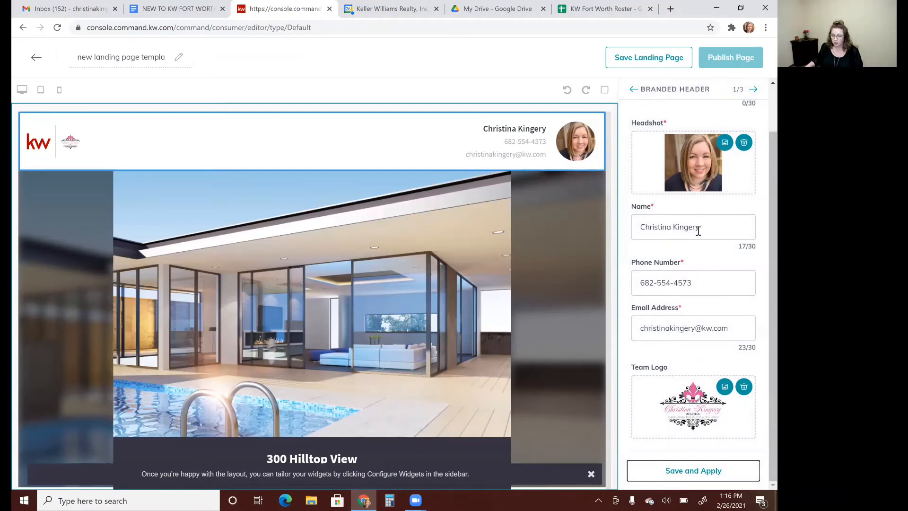
- Assign the first Cedar Rapids property from the listing search to the Listing widget and apply it
{"action": "left_click", "coordinate": [755, 89]}
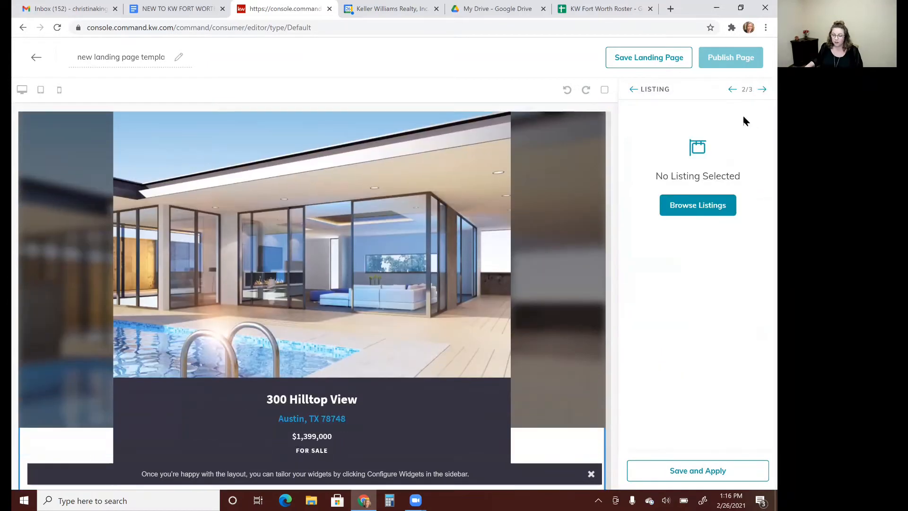
{"action": "left_click", "coordinate": [697, 206]}
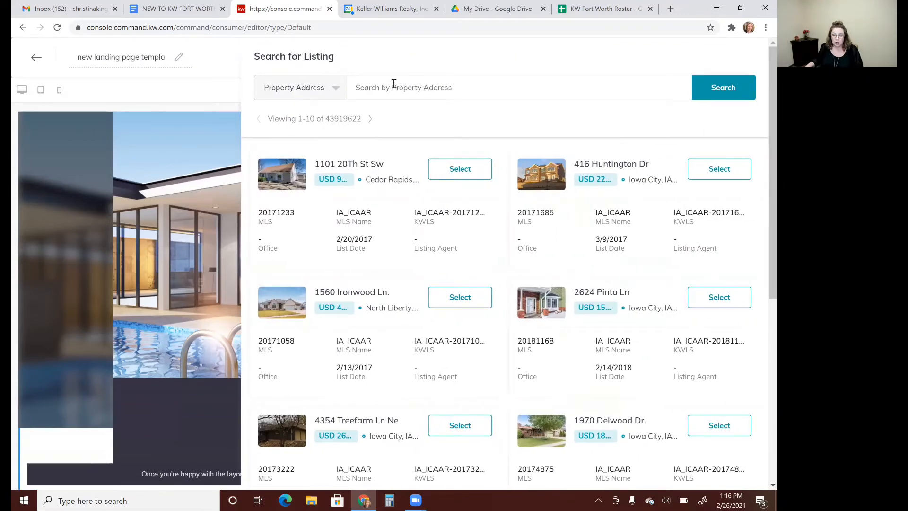
{"action": "left_click", "coordinate": [311, 88]}
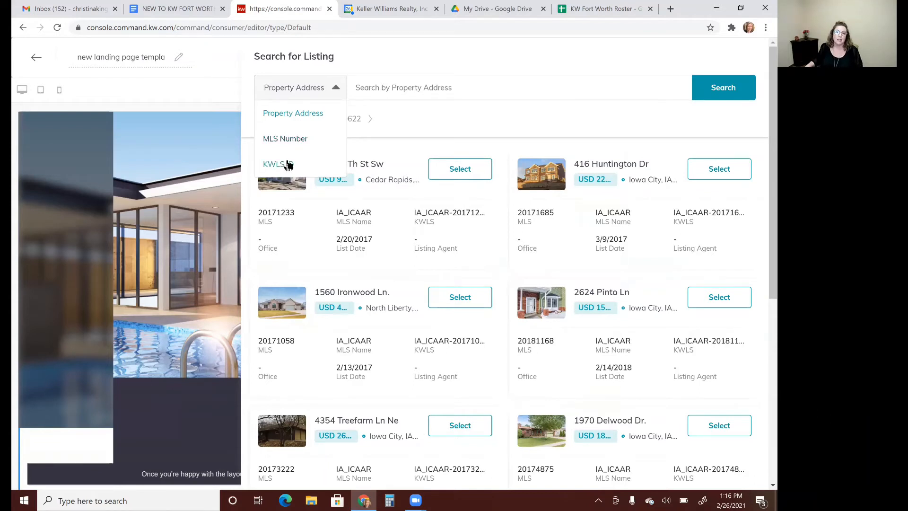
{"action": "left_click", "coordinate": [393, 87]}
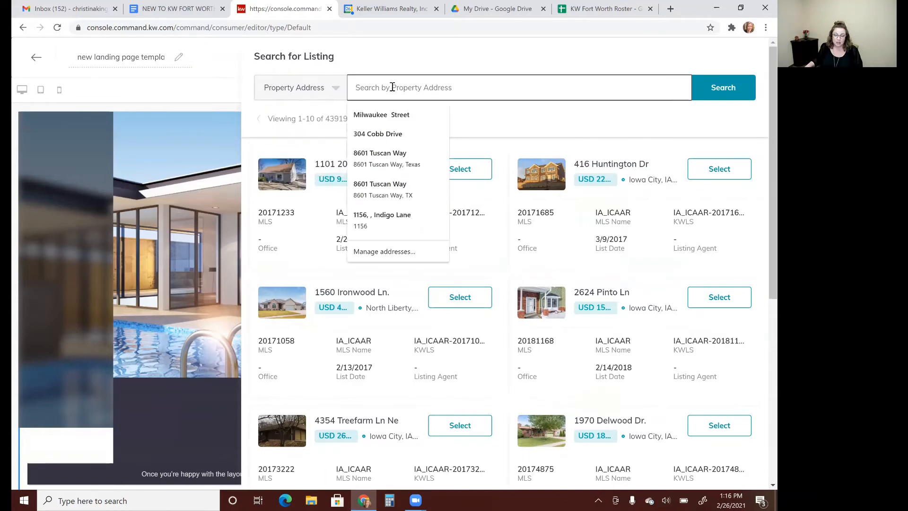
{"action": "left_click", "coordinate": [406, 66]}
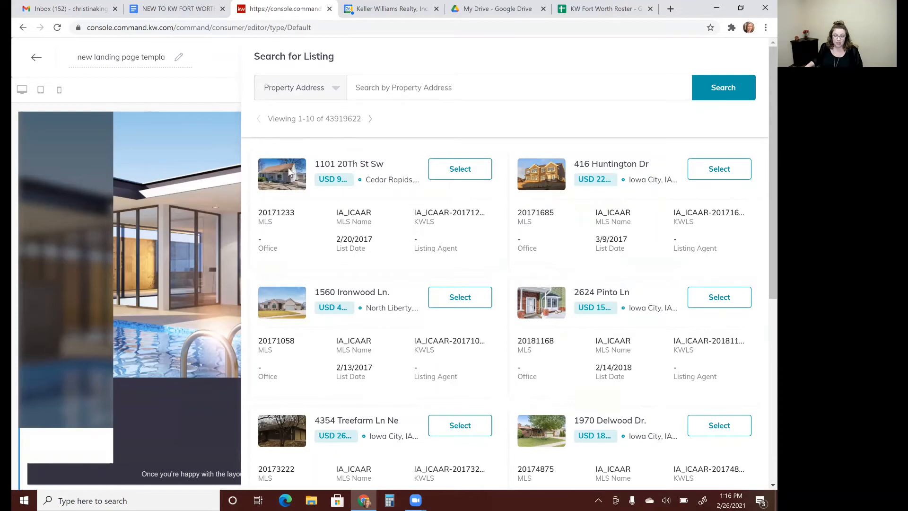
{"action": "left_click", "coordinate": [460, 169]}
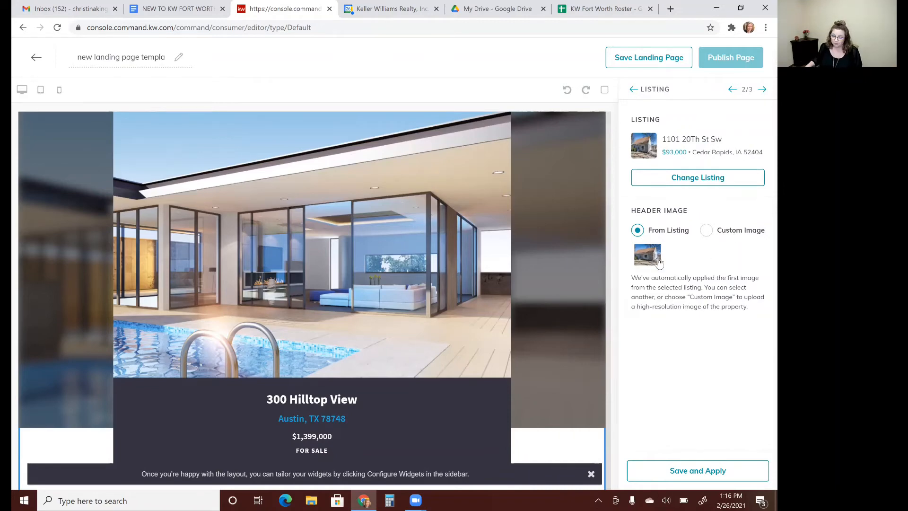
{"action": "left_click", "coordinate": [691, 471]}
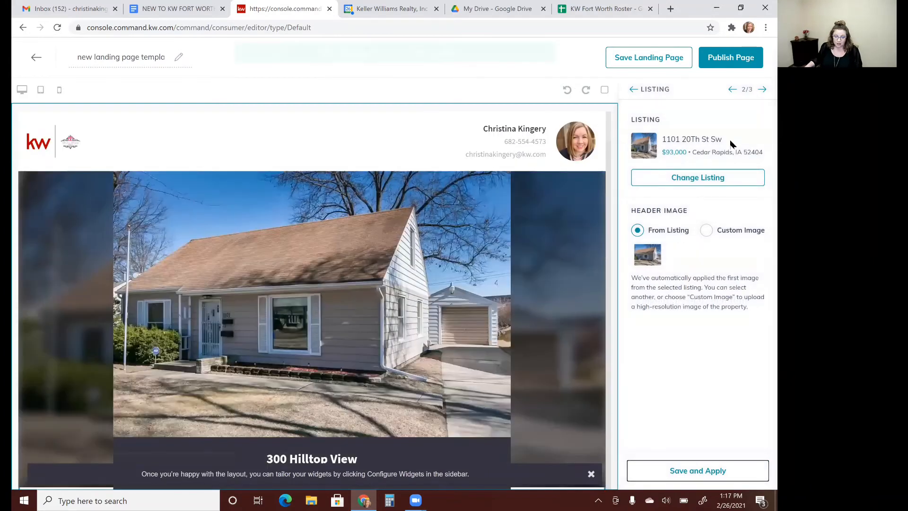
- Save and apply the Legal Footer widget with its prefilled details, and publish the landing page
{"action": "left_click", "coordinate": [762, 89]}
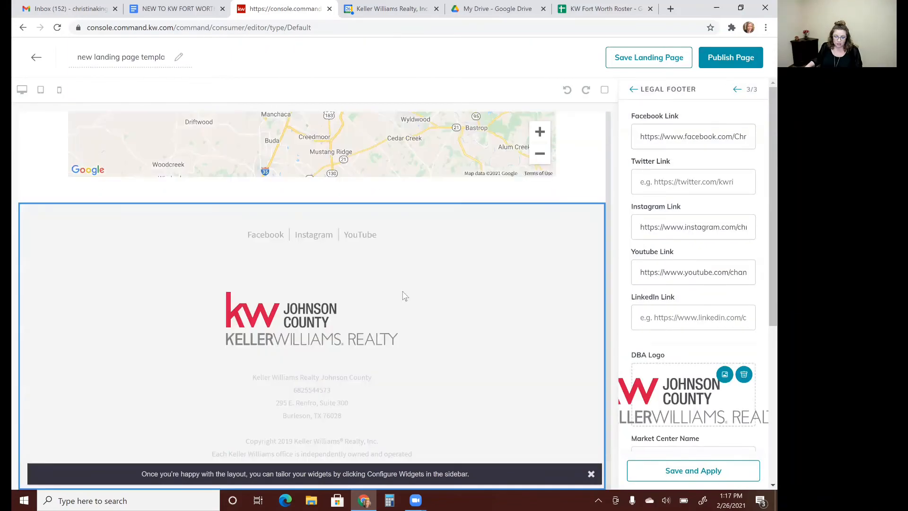
{"action": "scroll", "coordinate": [689, 420], "scroll_direction": "down", "scroll_amount": 5}
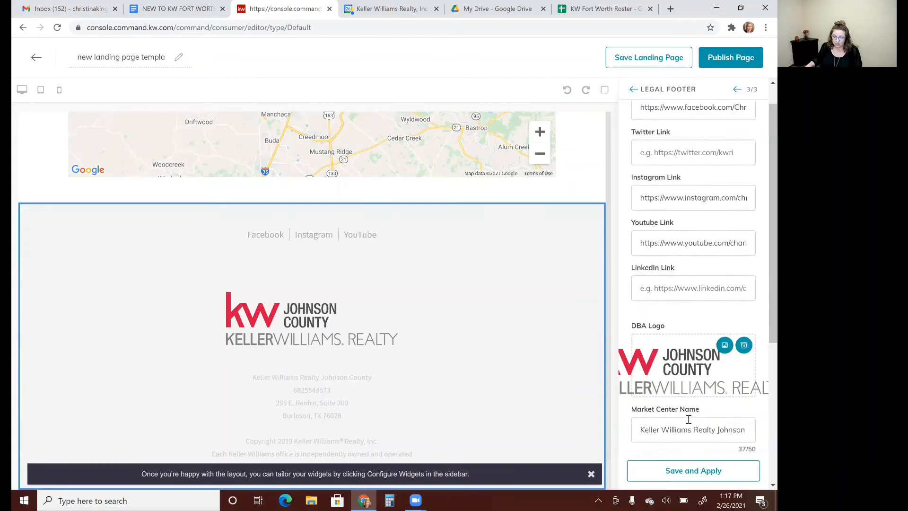
{"action": "left_click", "coordinate": [689, 467]}
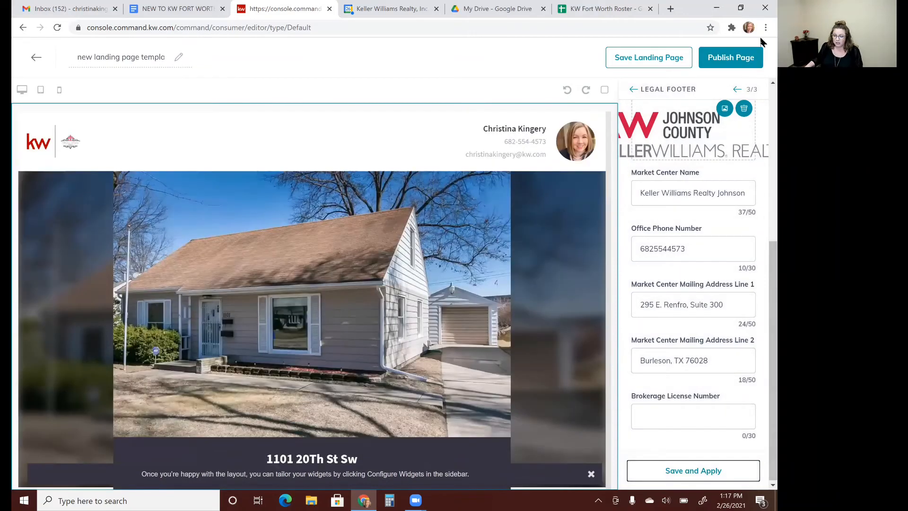
{"action": "left_click", "coordinate": [746, 59]}
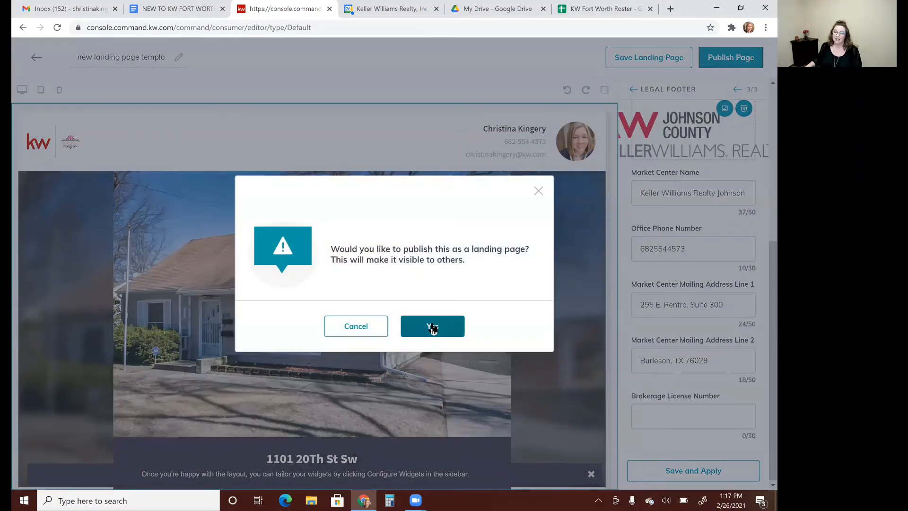
{"action": "left_click", "coordinate": [432, 327]}
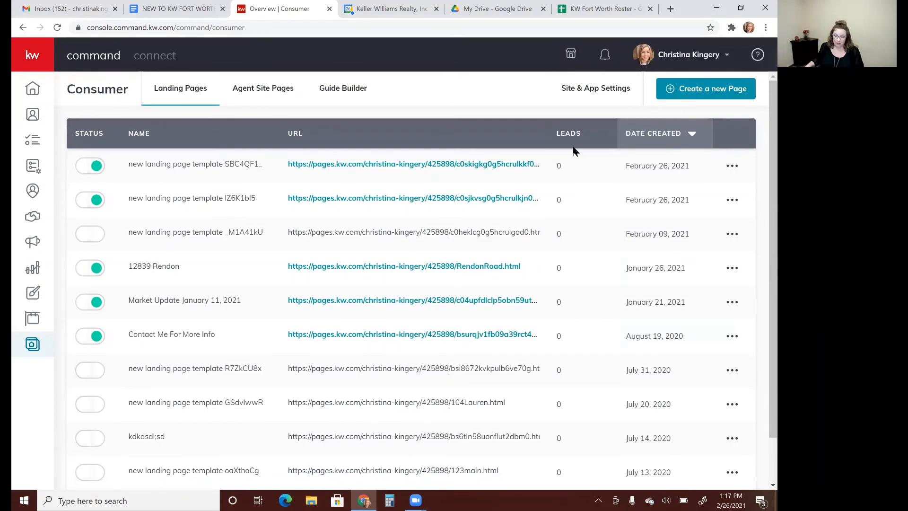
- Open the newly published landing page, examine its header, property details, map and footer, and return to the landing pages list
{"action": "left_click", "coordinate": [499, 165]}
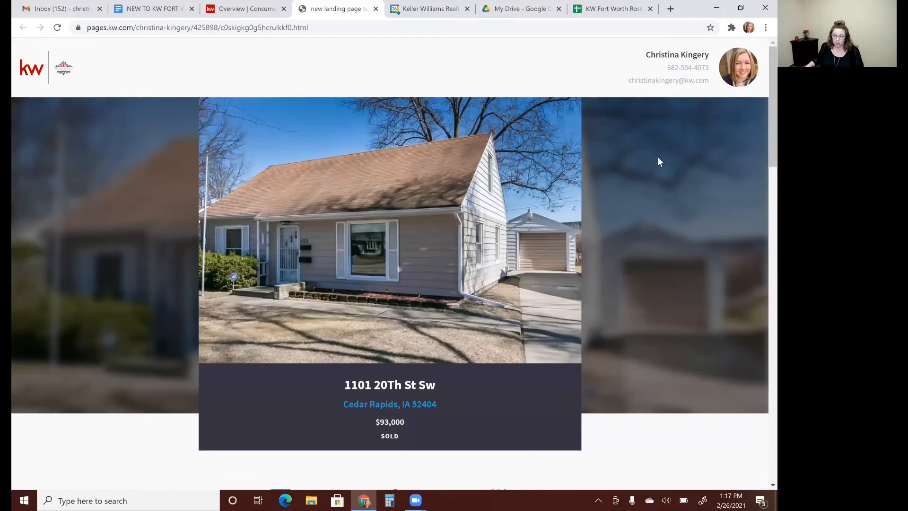
{"action": "scroll", "coordinate": [355, 186], "scroll_direction": "down", "scroll_amount": 10}
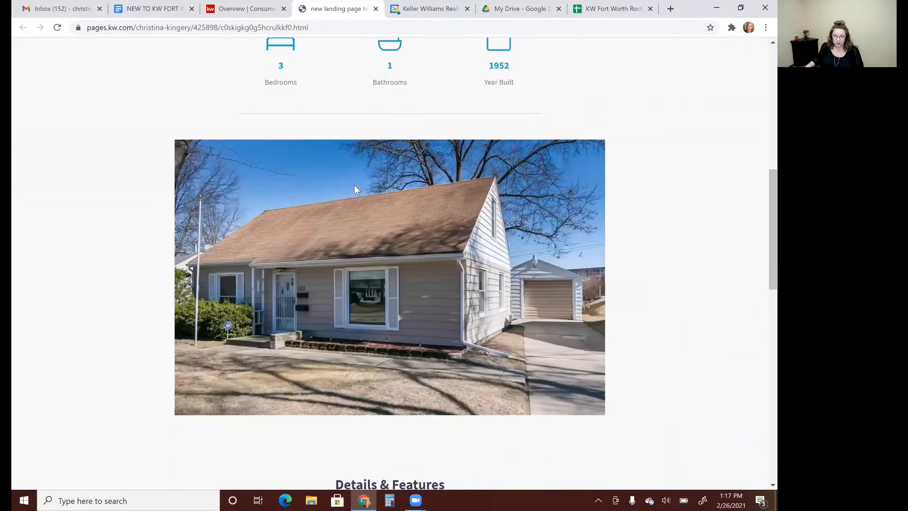
{"action": "scroll", "coordinate": [355, 189], "scroll_direction": "down", "scroll_amount": 3}
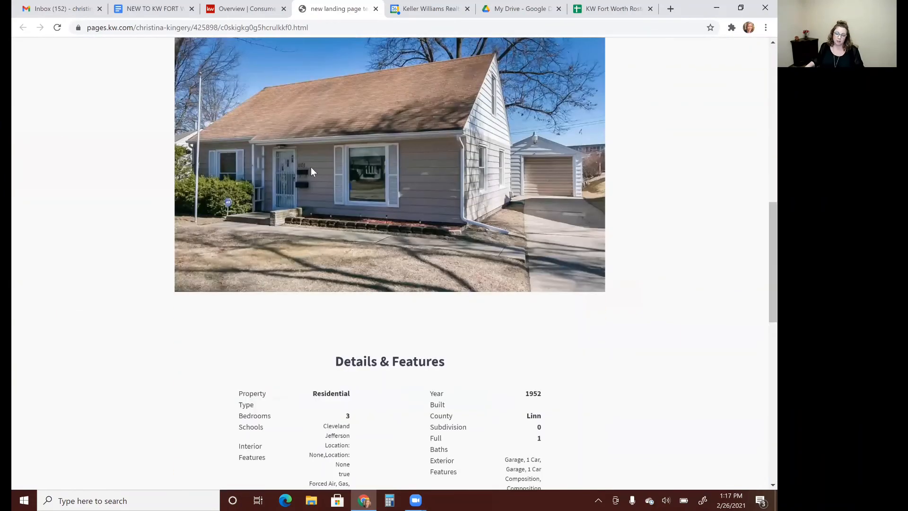
{"action": "scroll", "coordinate": [311, 168], "scroll_direction": "up", "scroll_amount": 3}
{"action": "scroll", "coordinate": [373, 234], "scroll_direction": "up", "scroll_amount": 5}
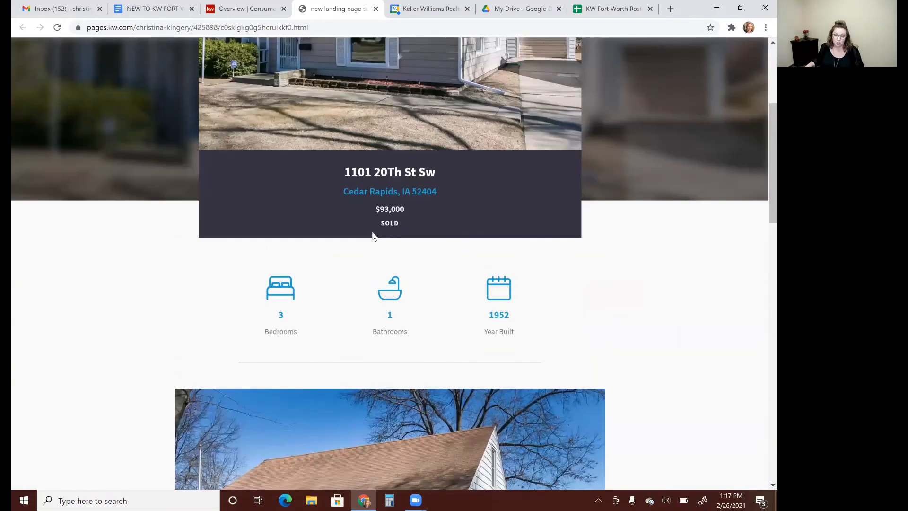
{"action": "scroll", "coordinate": [373, 235], "scroll_direction": "down", "scroll_amount": 9}
{"action": "scroll", "coordinate": [333, 214], "scroll_direction": "down", "scroll_amount": 3}
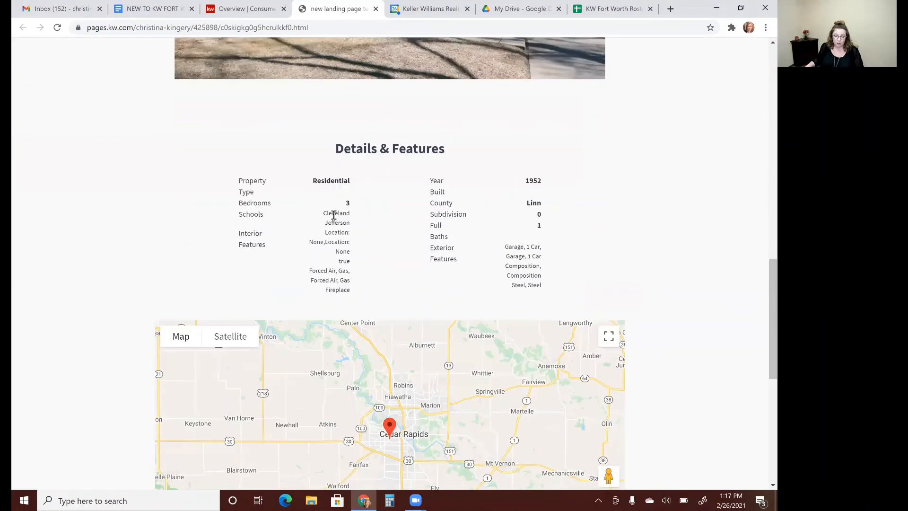
{"action": "scroll", "coordinate": [333, 214], "scroll_direction": "down", "scroll_amount": 5}
{"action": "scroll", "coordinate": [333, 214], "scroll_direction": "down", "scroll_amount": 4}
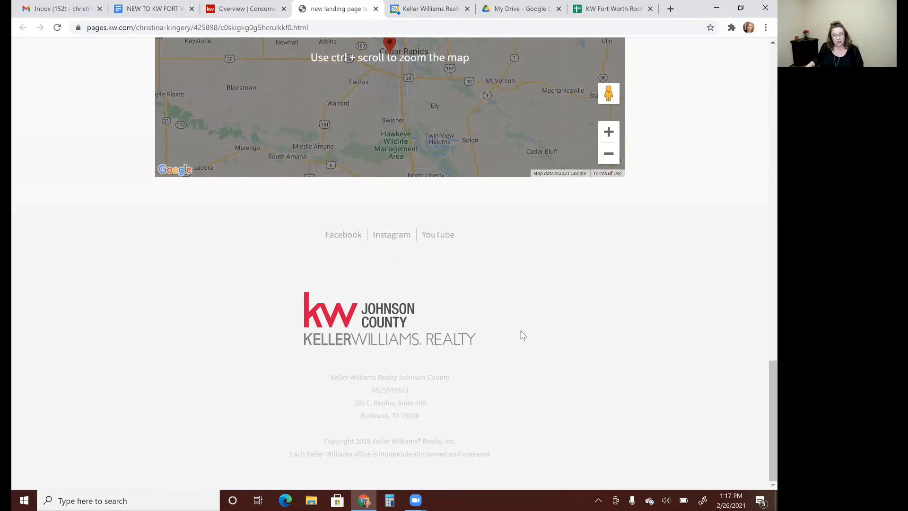
{"action": "scroll", "coordinate": [468, 246], "scroll_direction": "up", "scroll_amount": 20}
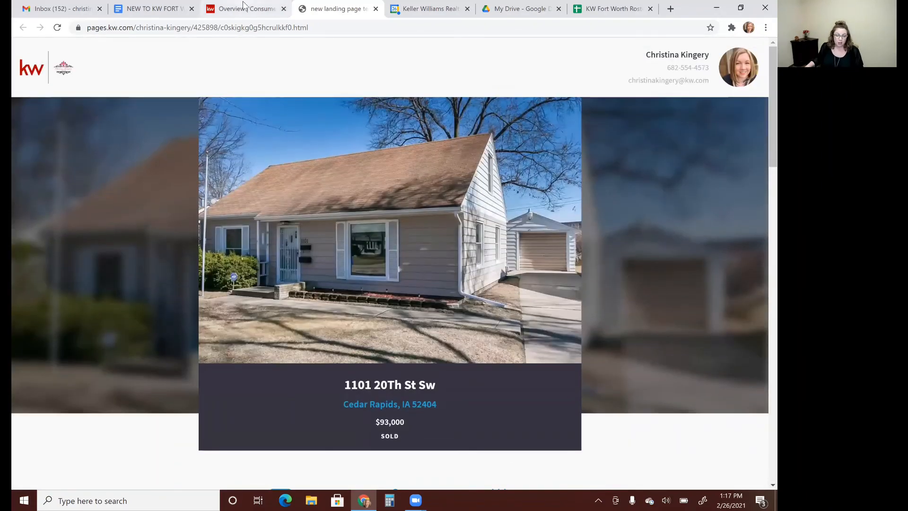
{"action": "left_click", "coordinate": [244, 6]}
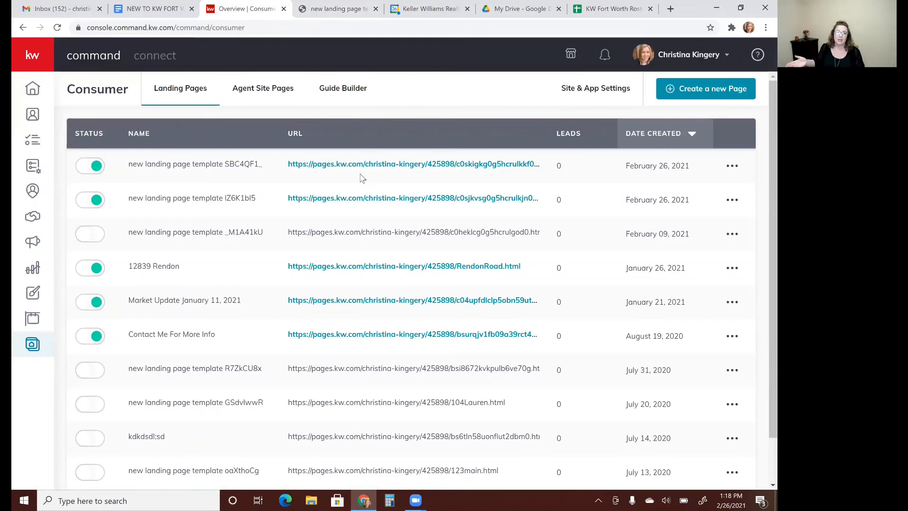